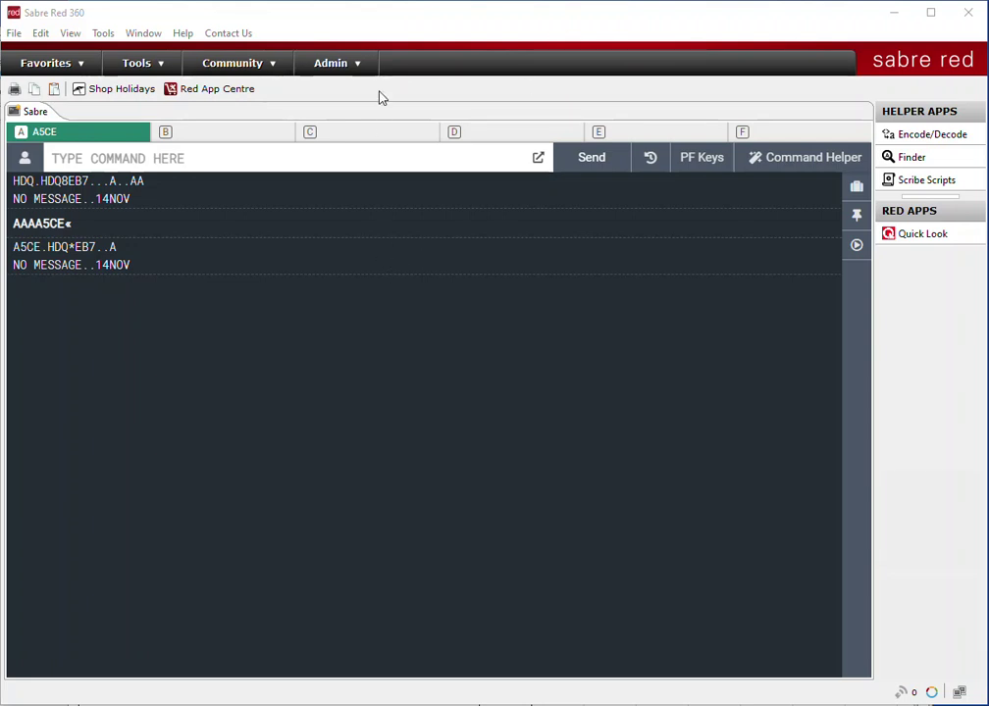
Go to Sabre Profiles template administration and start creating a new template
left_click(349, 64)
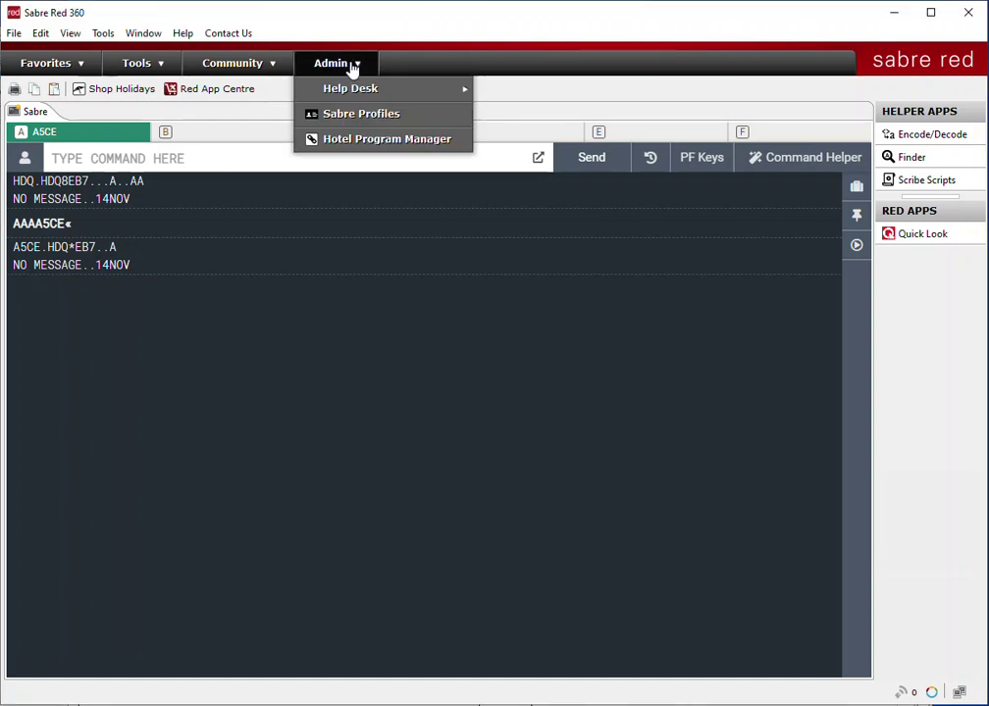
left_click(381, 112)
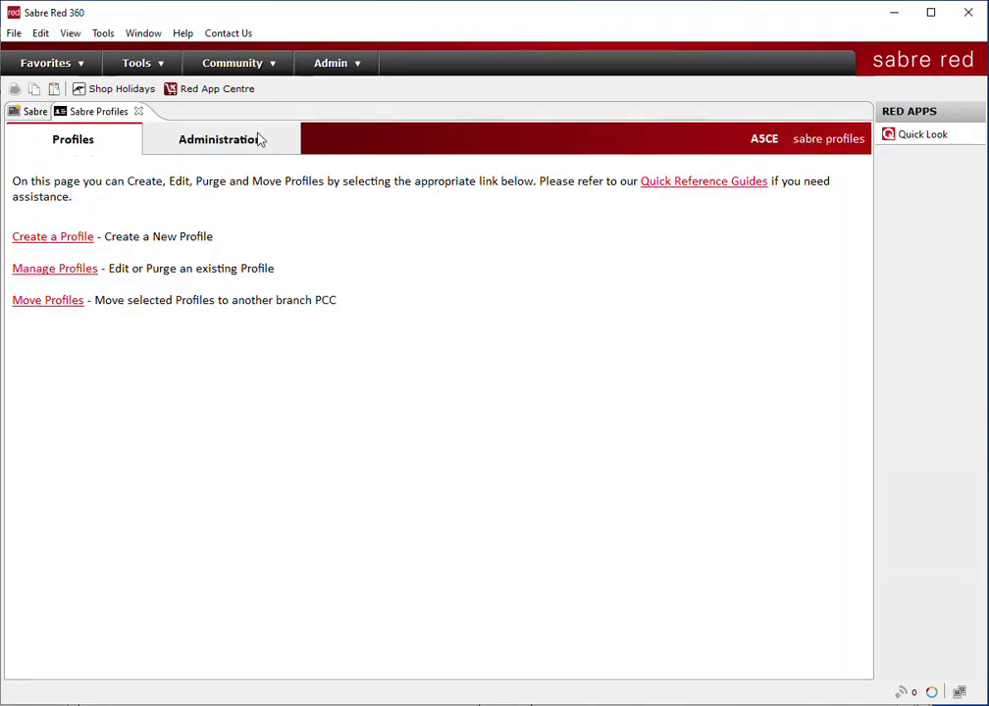
left_click(221, 139)
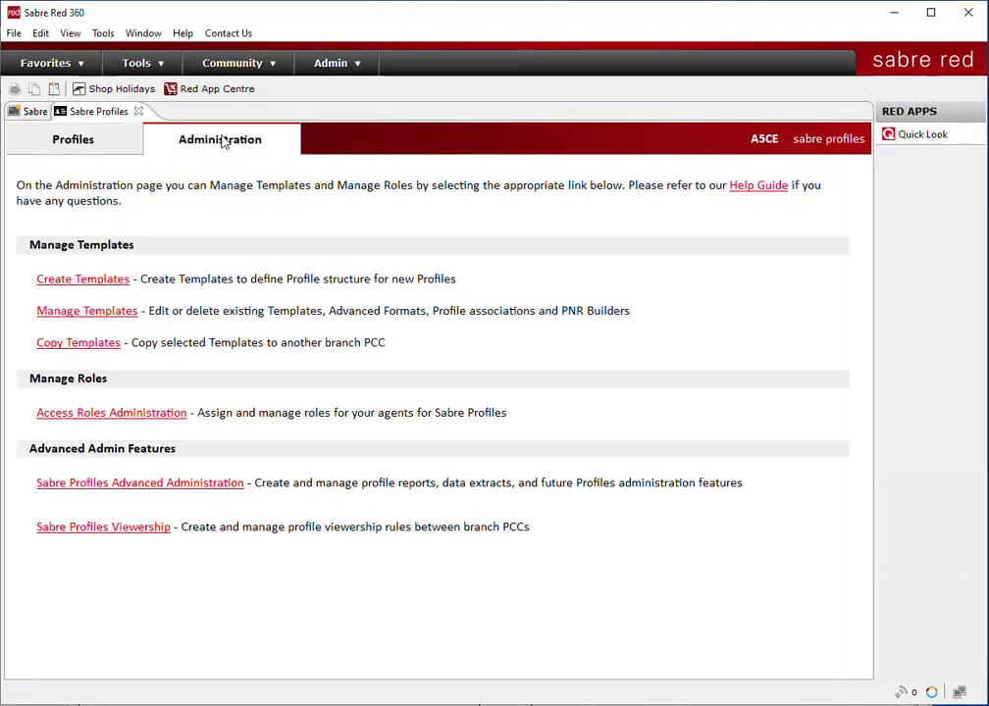
left_click(81, 281)
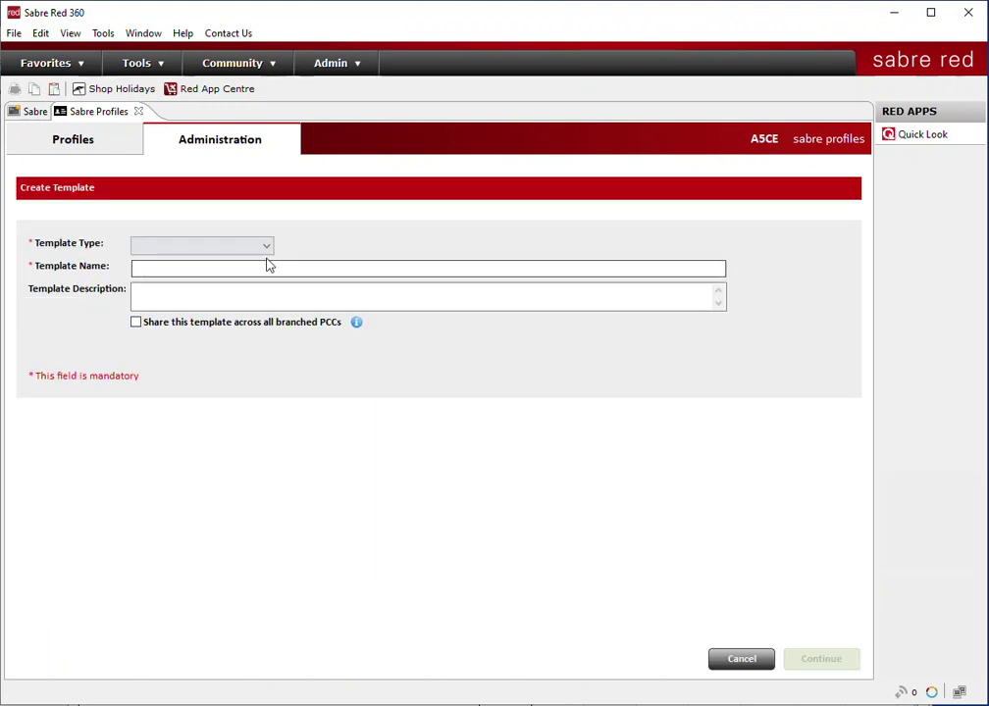
Make it a Traveler template named Traveler123123 and proceed to the shared parent templates
left_click(267, 249)
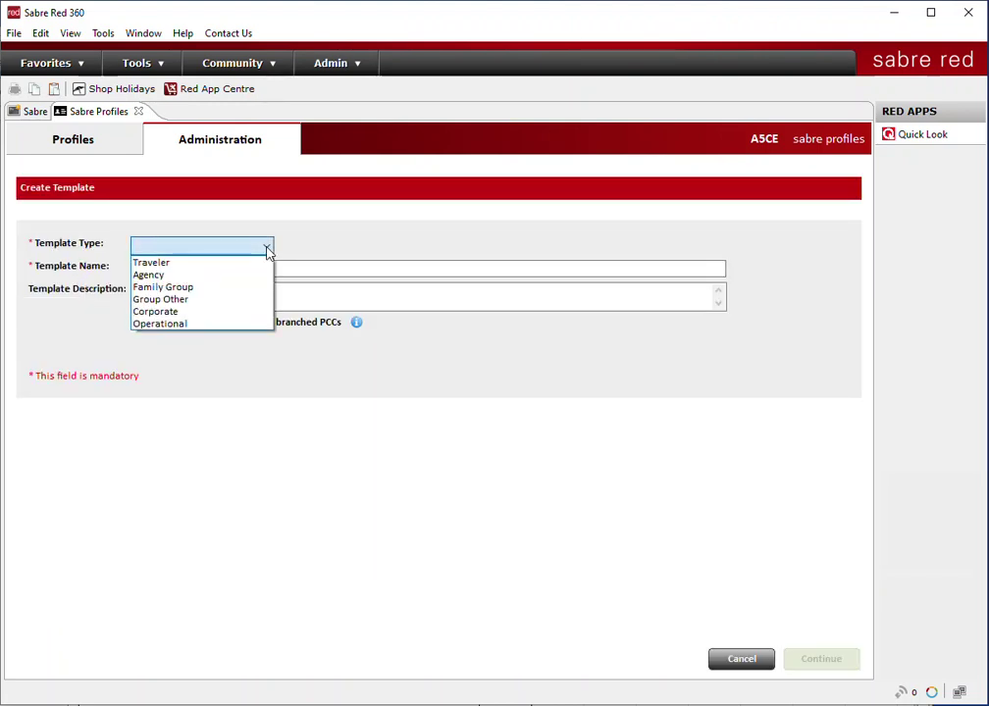
left_click(207, 263)
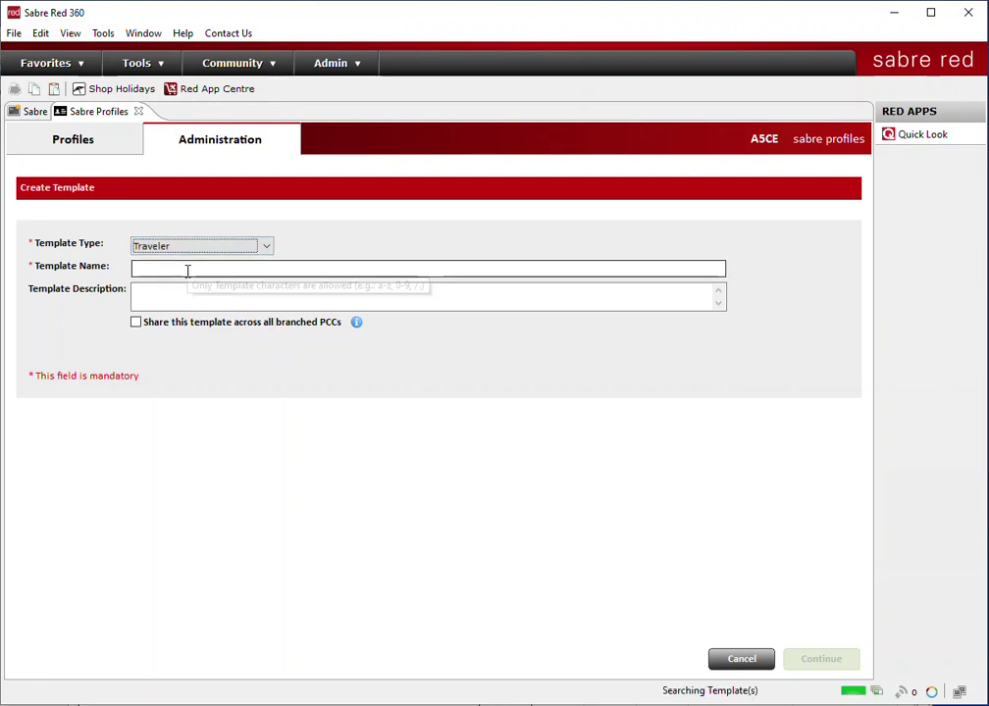
left_click(187, 271)
type("T")
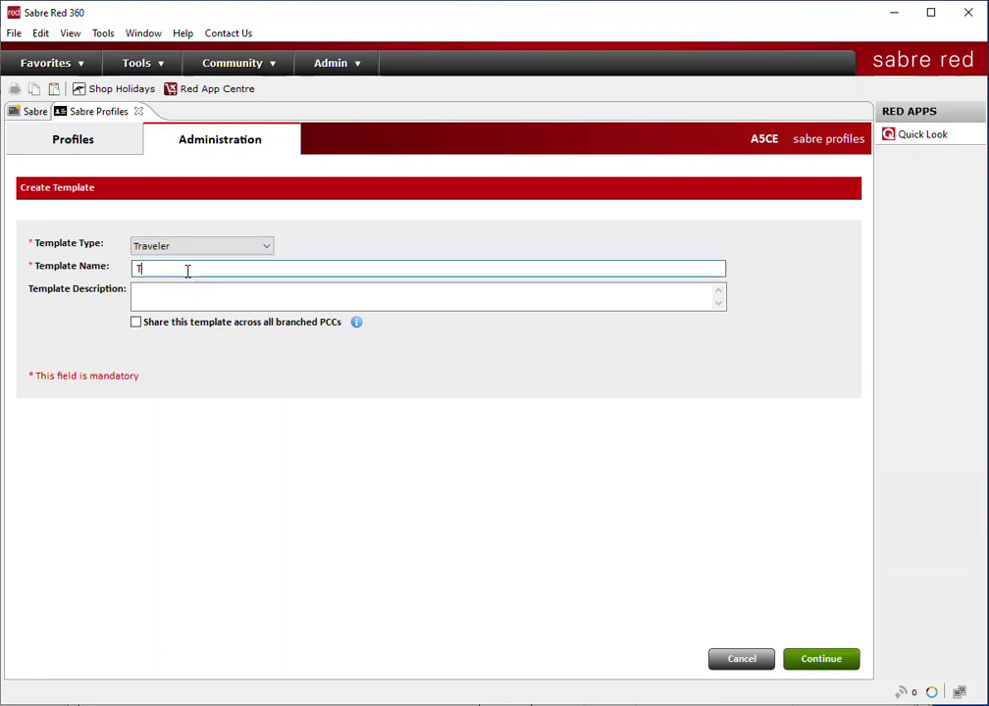
type("raveler")
type("123123")
left_click(825, 659)
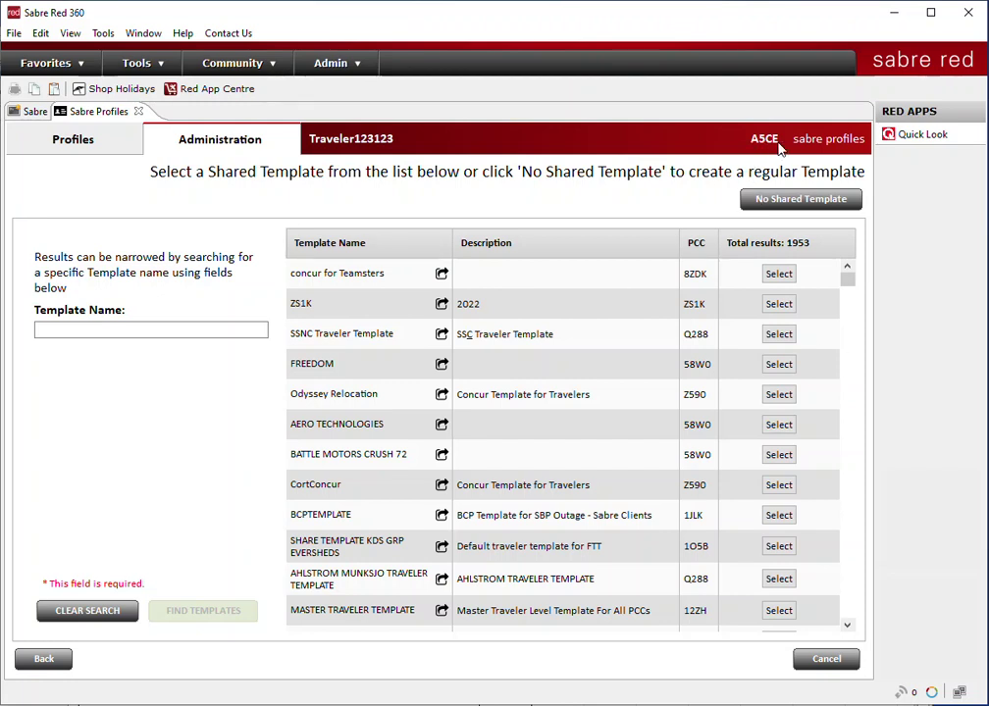
Search templates for abc* and base Traveler123123 on the shared ABC TRVLR template
left_click(154, 330)
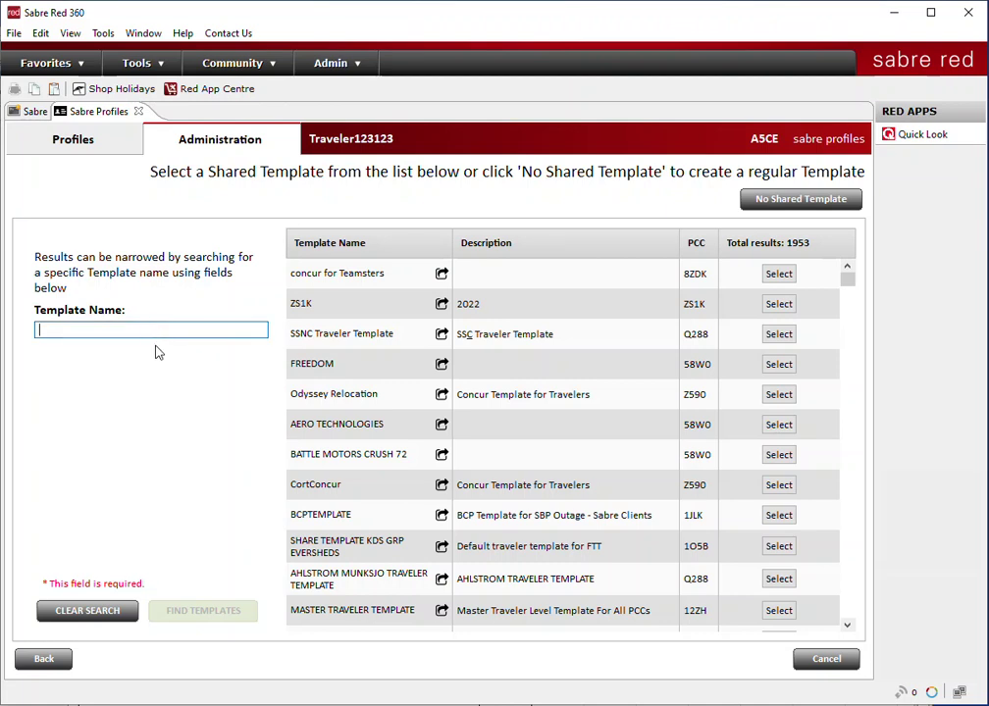
type("ab")
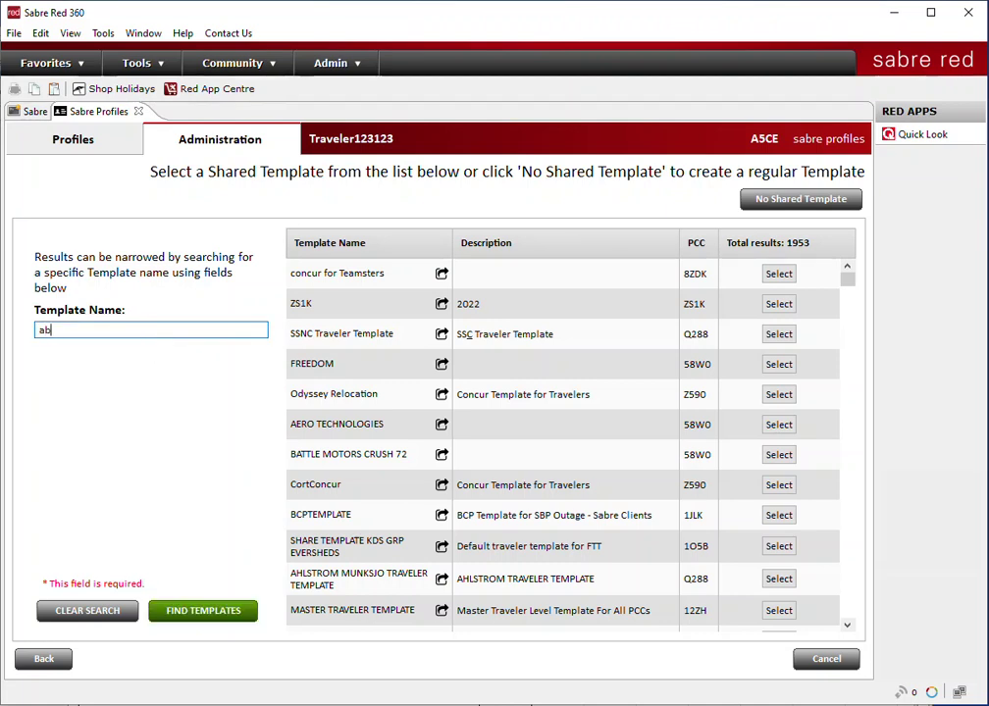
type("c*")
key("Return")
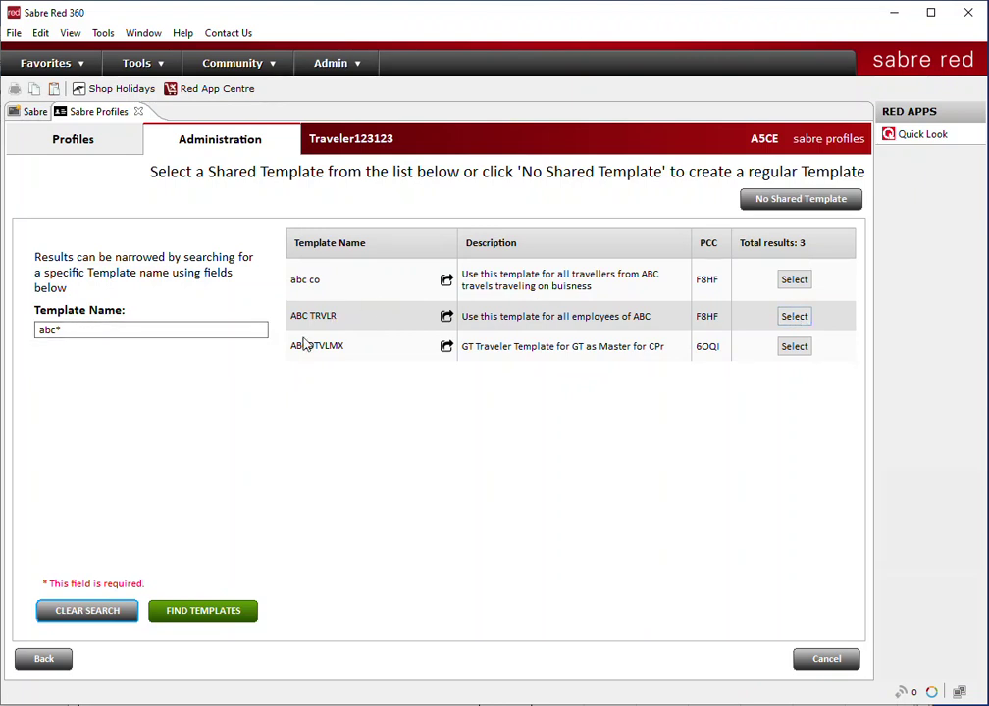
left_click(795, 317)
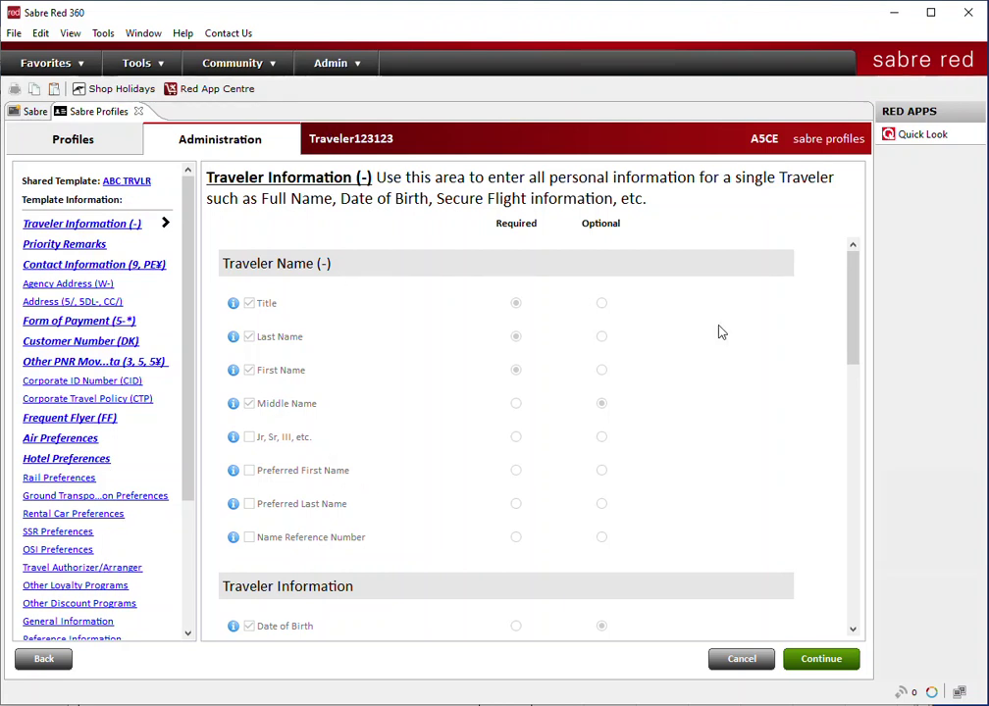
Review the inherited Traveler Information fields and accept them unchanged
left_click_drag(858, 297, 832, 460)
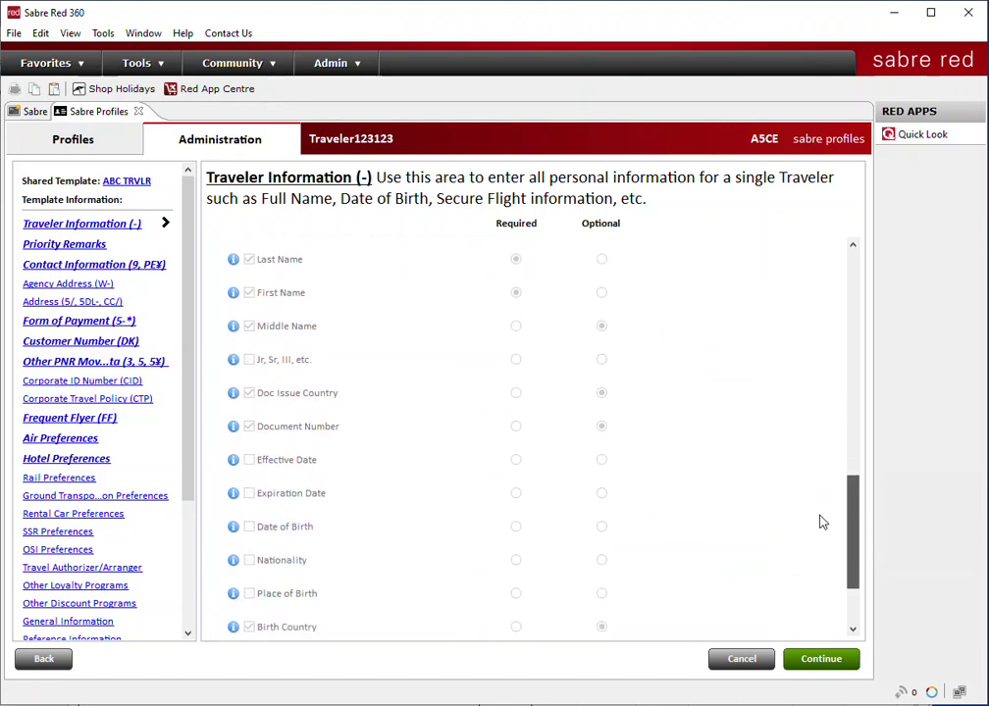
mouse_move(832, 460)
left_mouse_down()
mouse_move(829, 570)
mouse_move(821, 276)
left_mouse_up()
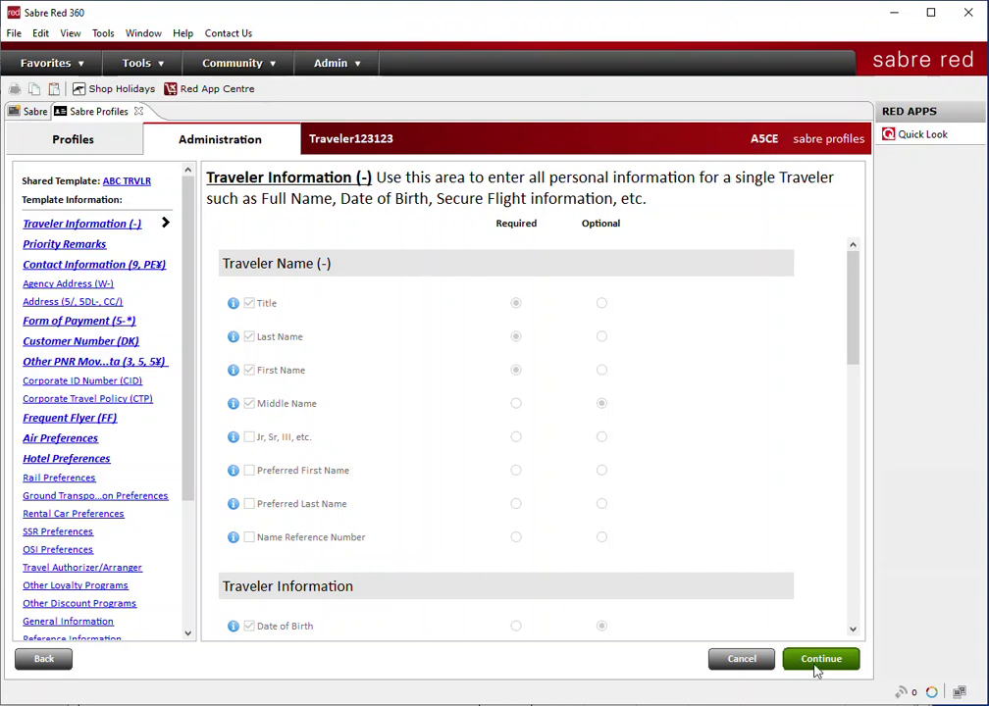
left_click(817, 662)
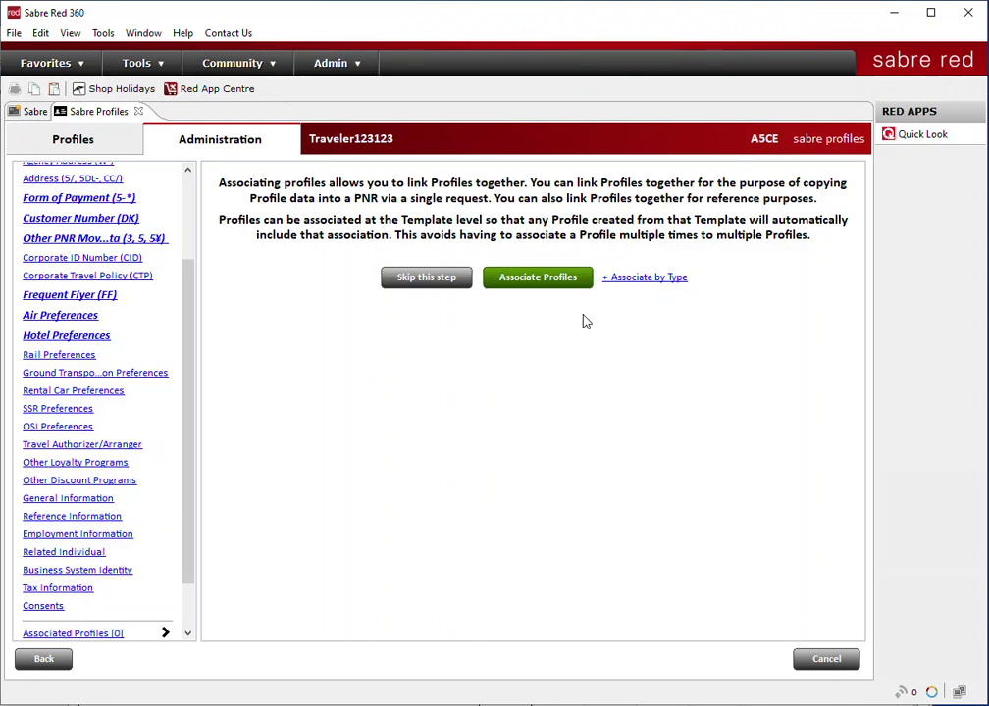
Skip associating profiles and pass the Advanced Sabre Formats list unchanged
left_click(410, 281)
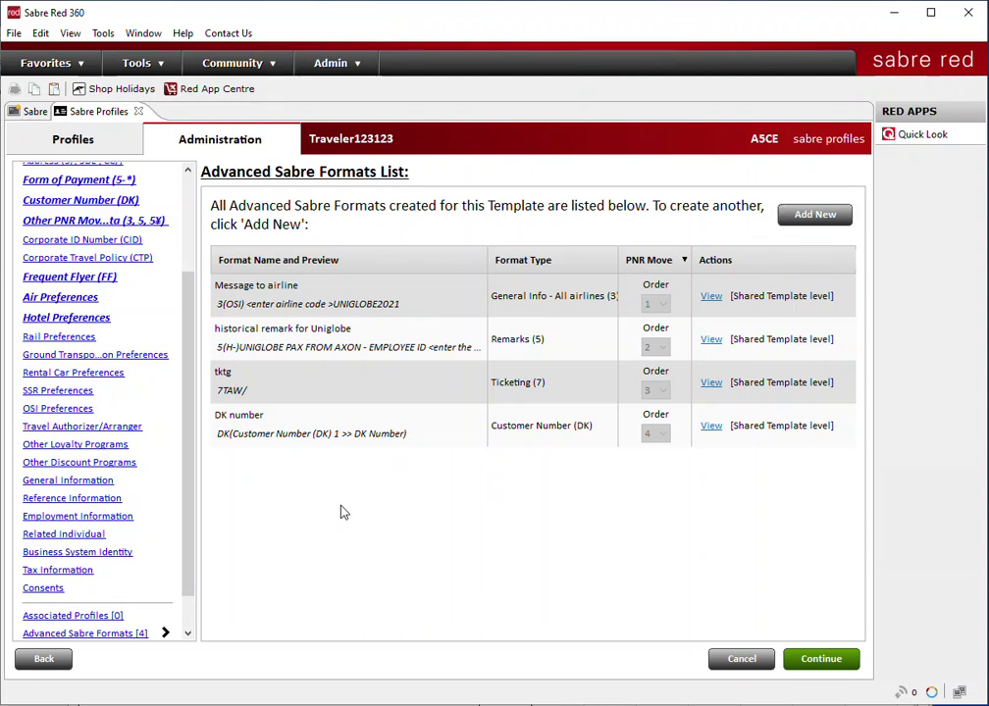
left_click(812, 665)
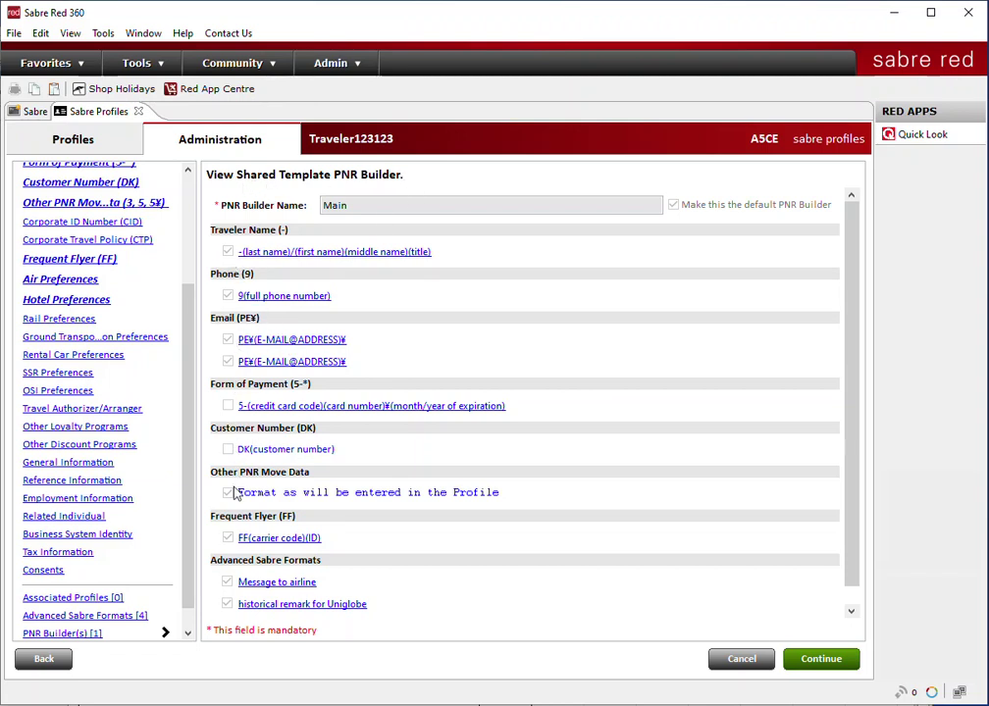
Review the Main PNR builder details and move on to the PNR Builders list
scroll(436, 432, "down", 2)
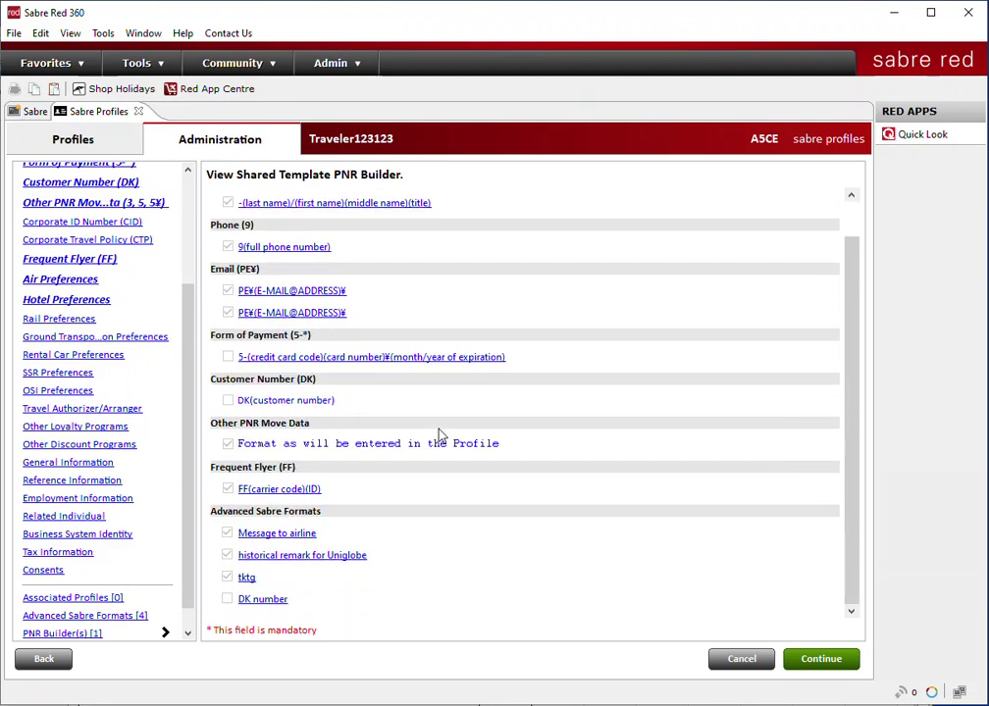
left_click(824, 663)
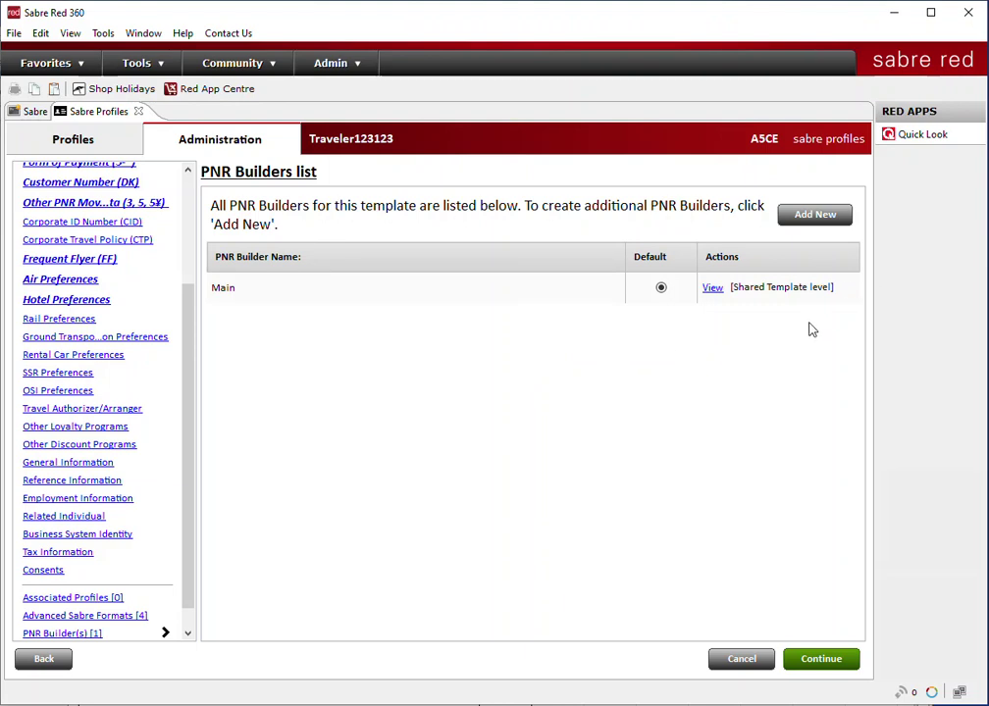
Add a new PNR builder copying Traveler Name, Phone and both Email fields
left_click(804, 218)
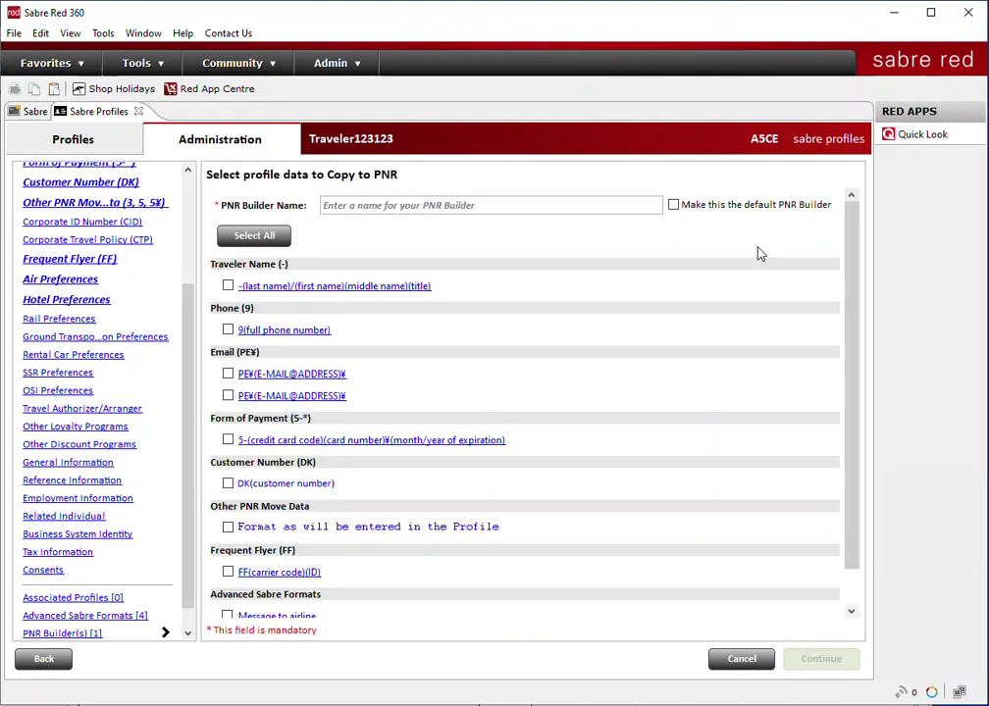
left_click(227, 375)
left_click(227, 396)
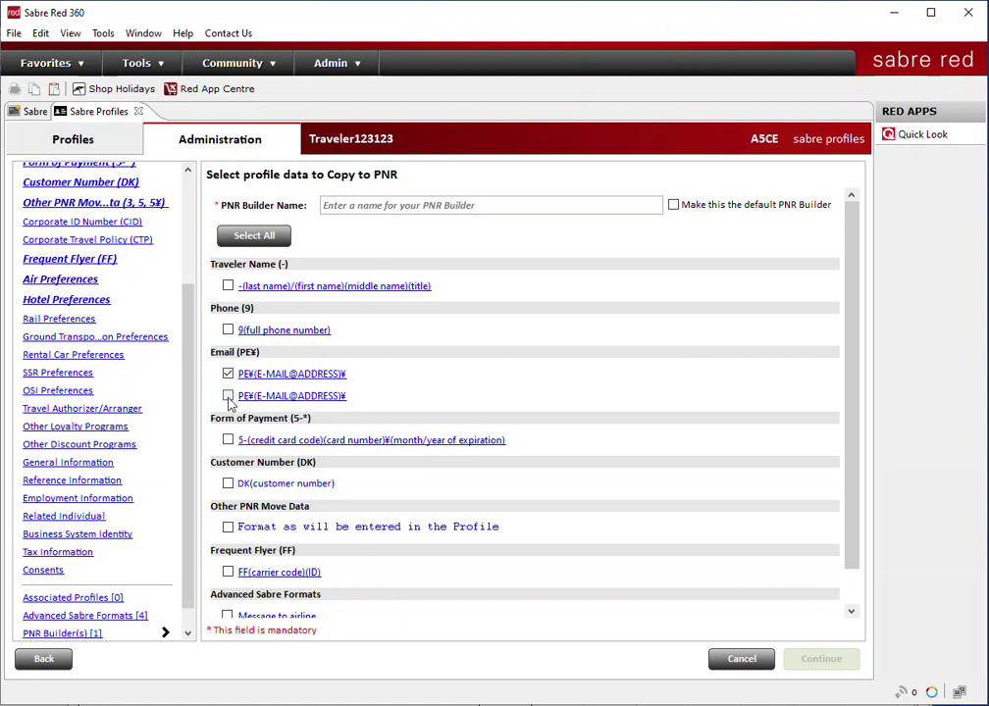
left_click(228, 331)
left_click(228, 286)
Name the builder newPNRTrvl, save it as default replacing Main, and continue to the preview
left_click(373, 204)
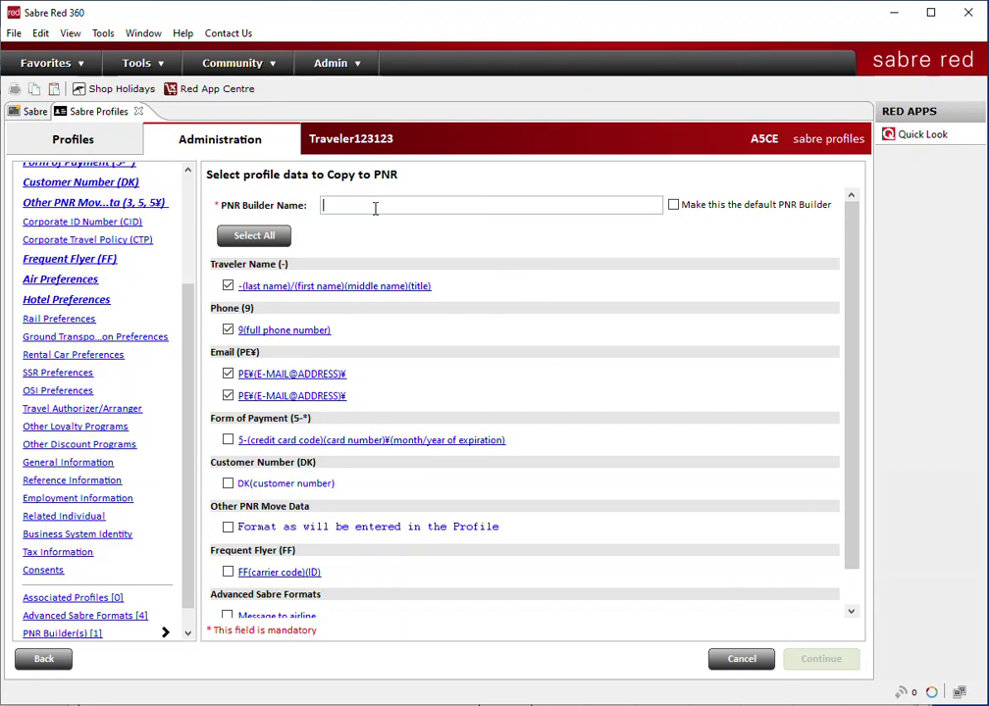
type("newP")
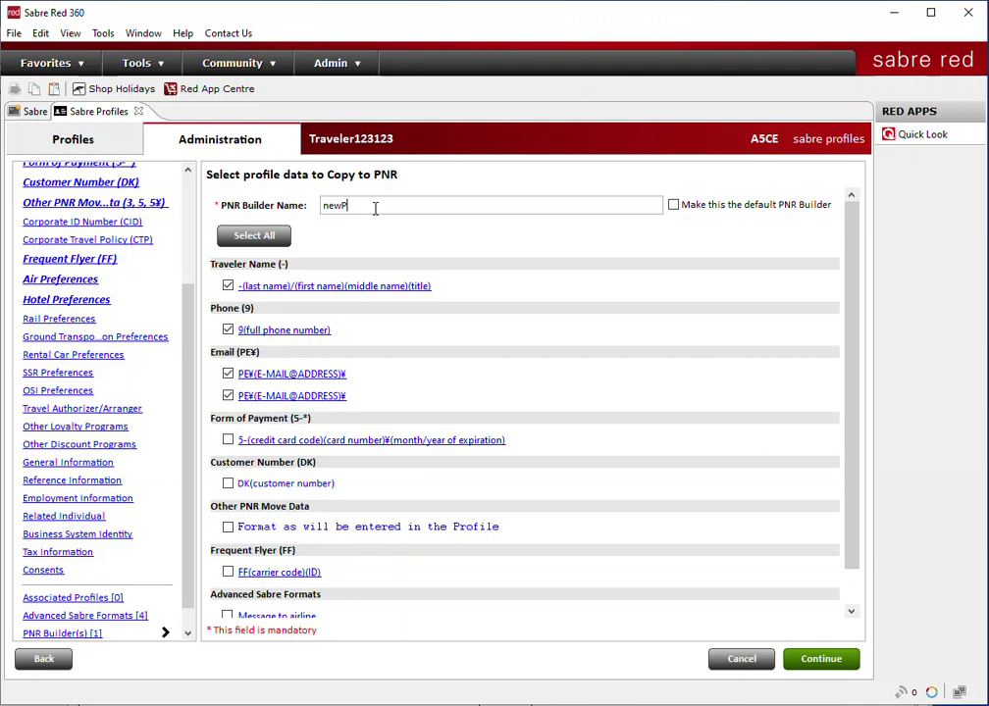
type("NRTrv")
type("l")
left_click(673, 205)
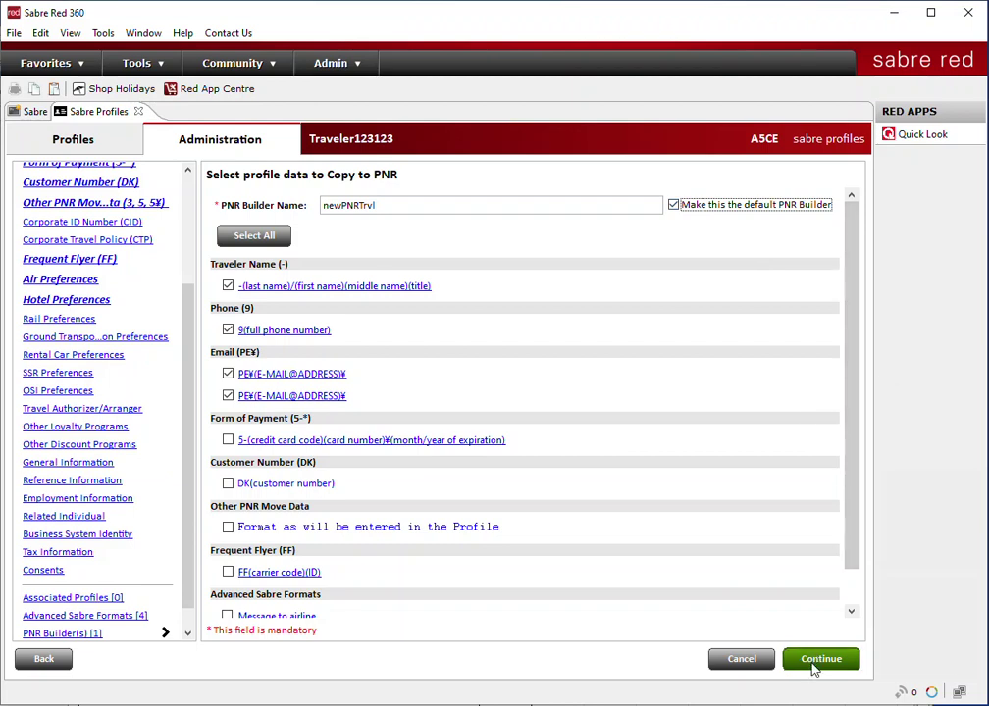
left_click(814, 663)
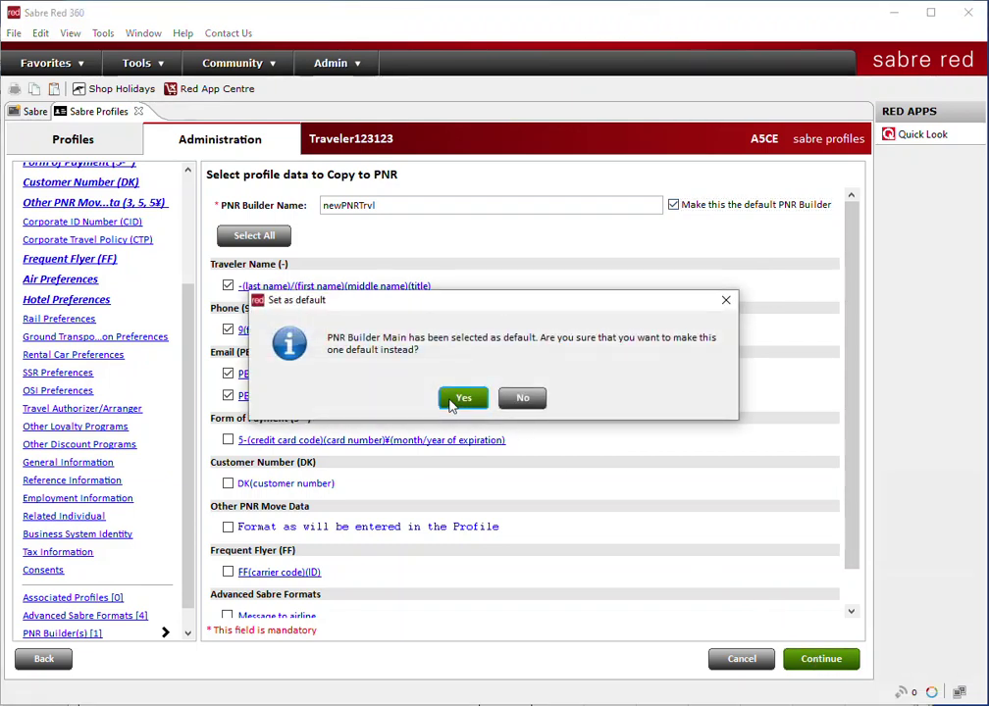
left_click(461, 399)
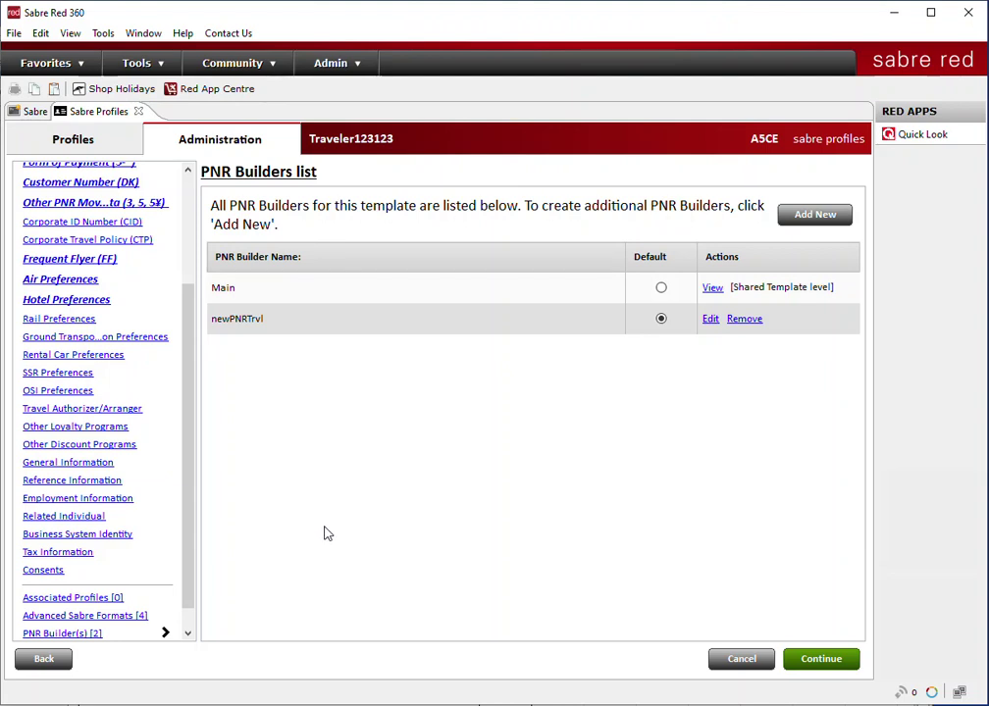
scroll(195, 551, "down", 1)
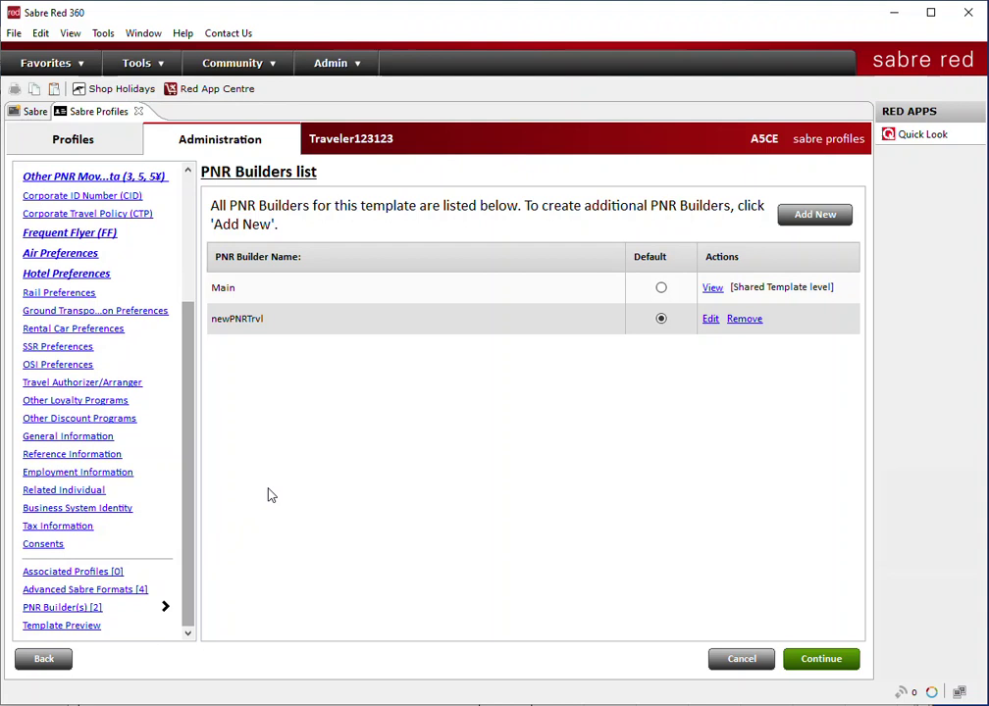
left_click(822, 660)
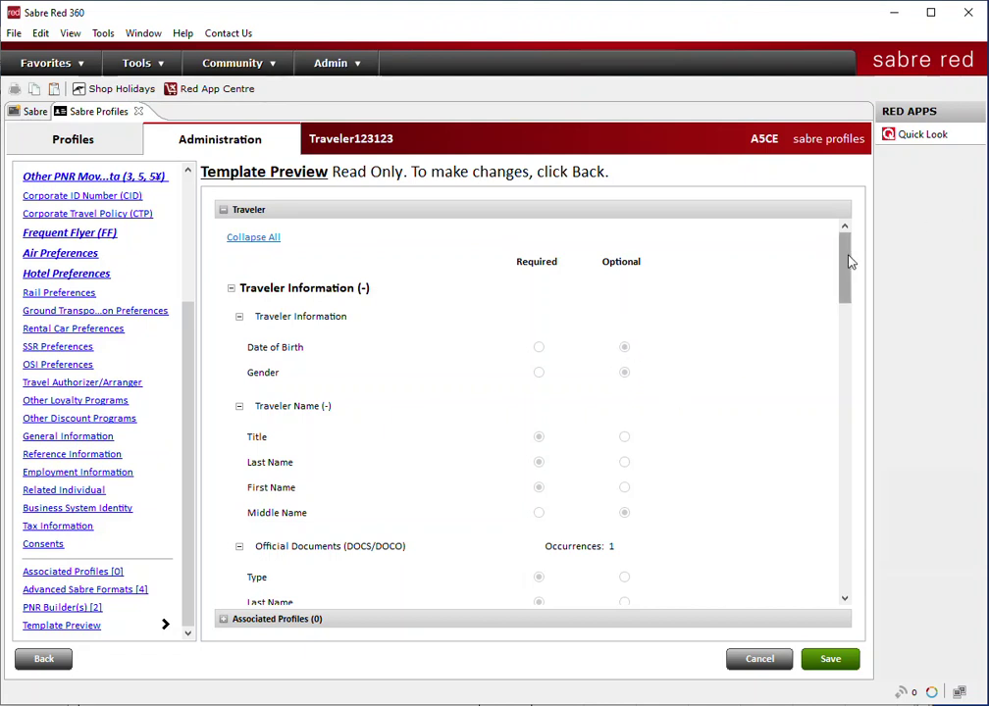
Review the Template Preview and save Traveler123123, acknowledging the template 2896492 confirmation
left_click_drag(848, 261, 853, 292)
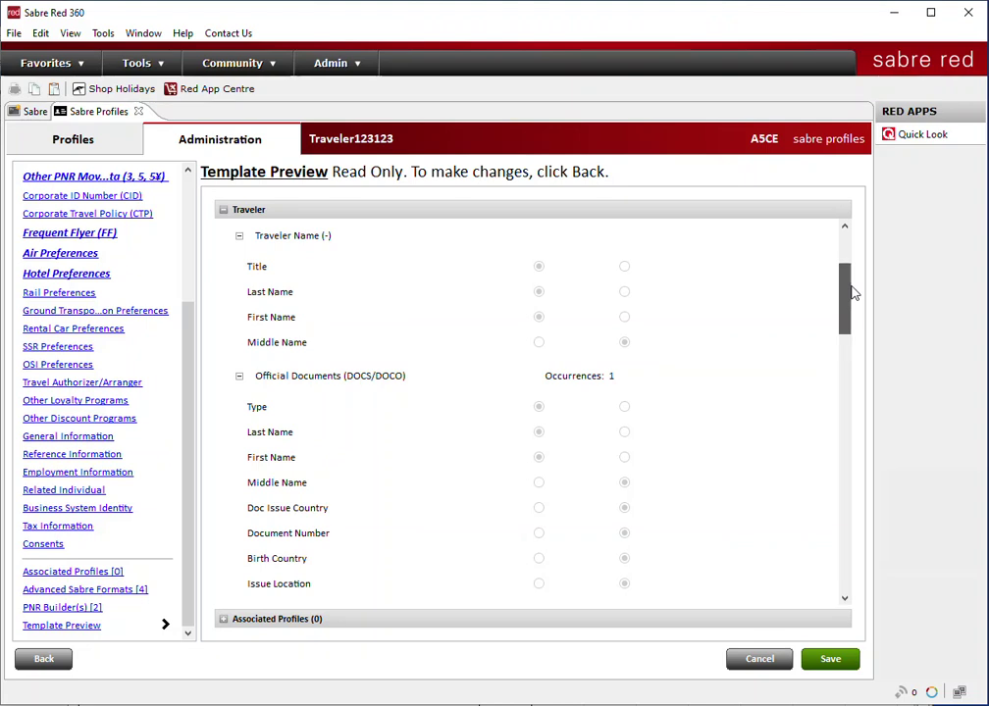
mouse_move(852, 292)
left_mouse_down()
mouse_move(866, 429)
mouse_move(858, 573)
left_mouse_up()
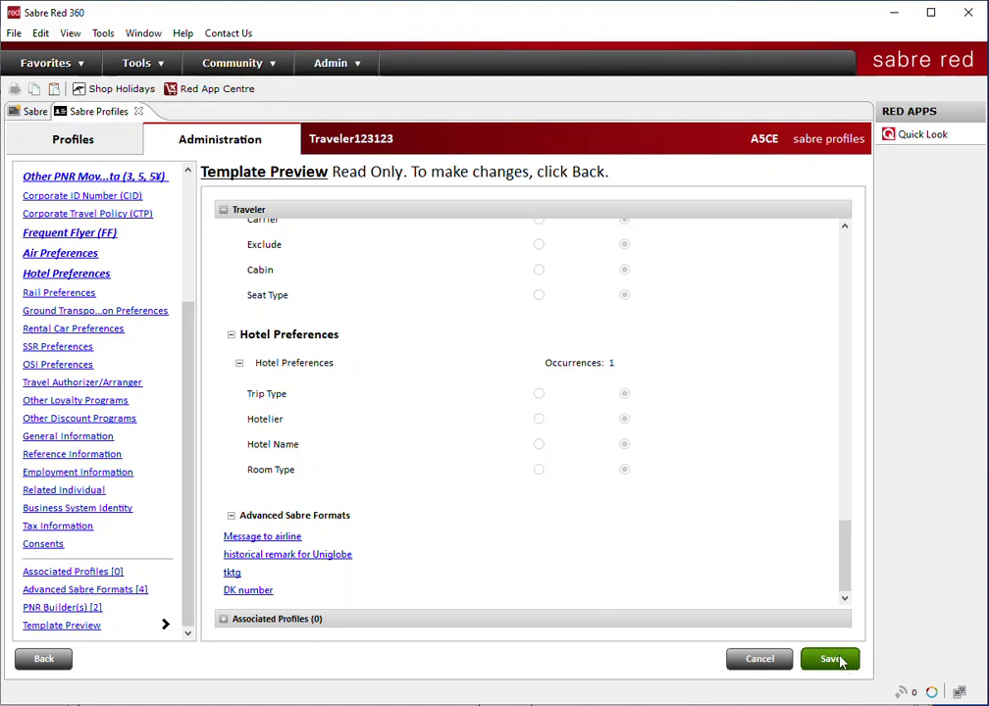
left_click(831, 660)
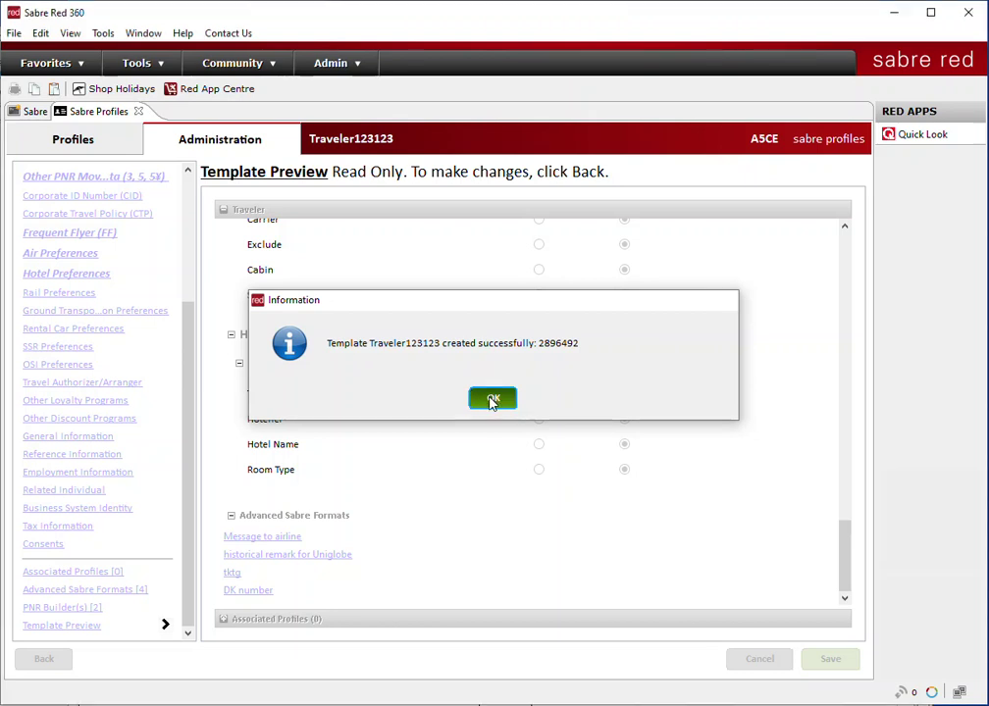
left_click(492, 399)
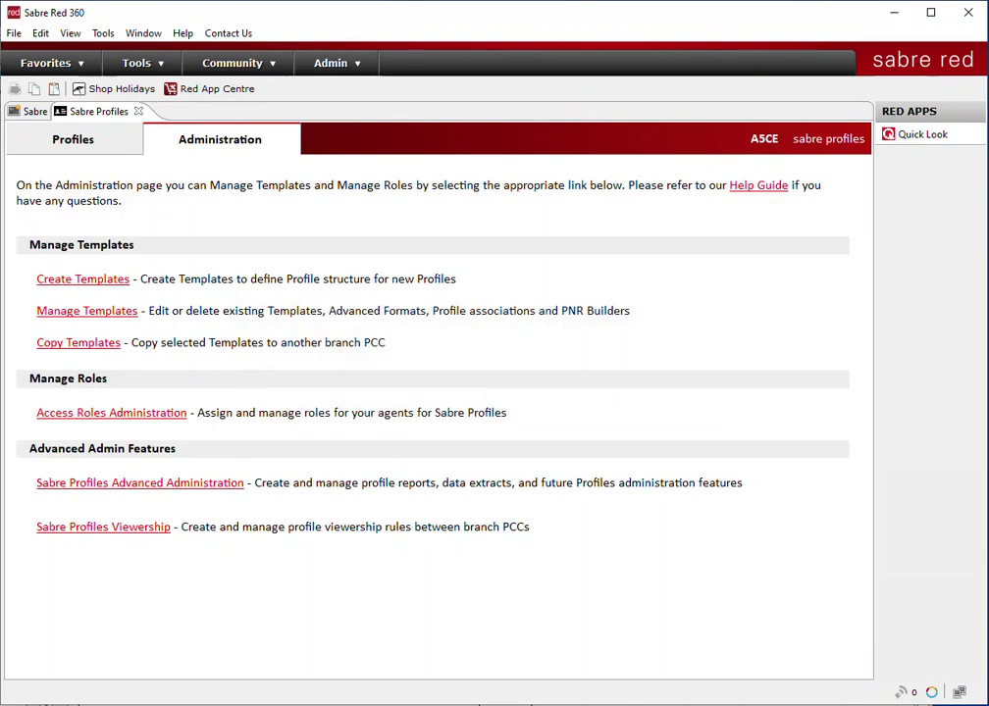